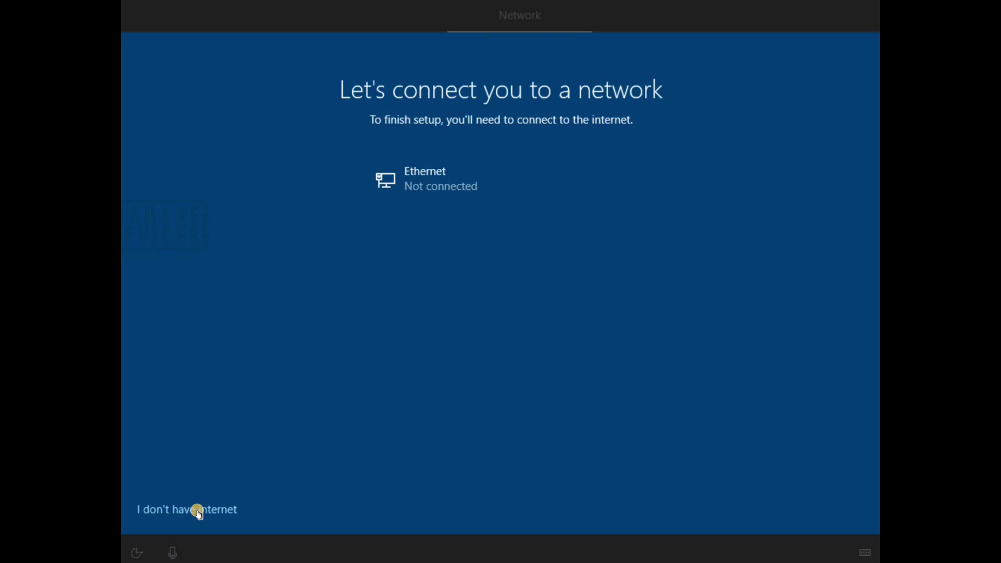
# Choose 'I don't have internet' and go on with 'Continue with limited setup'.
pyautogui.click(198, 510)
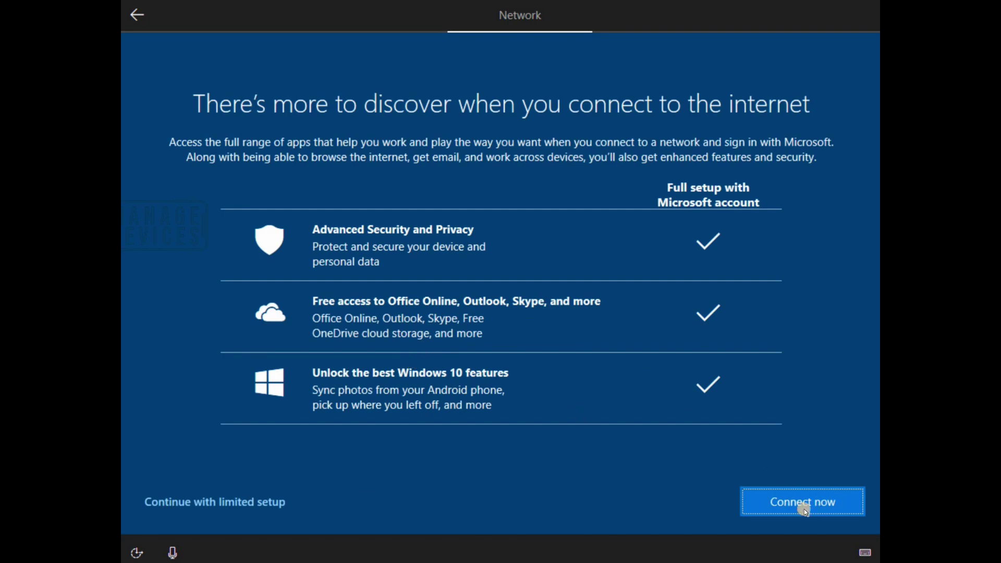
pyautogui.click(215, 502)
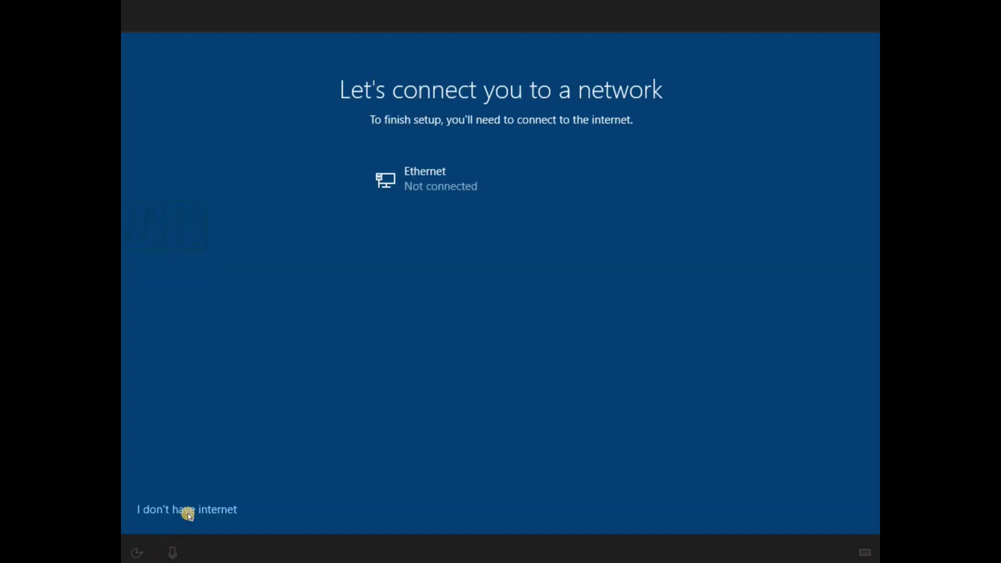
pyautogui.click(189, 517)
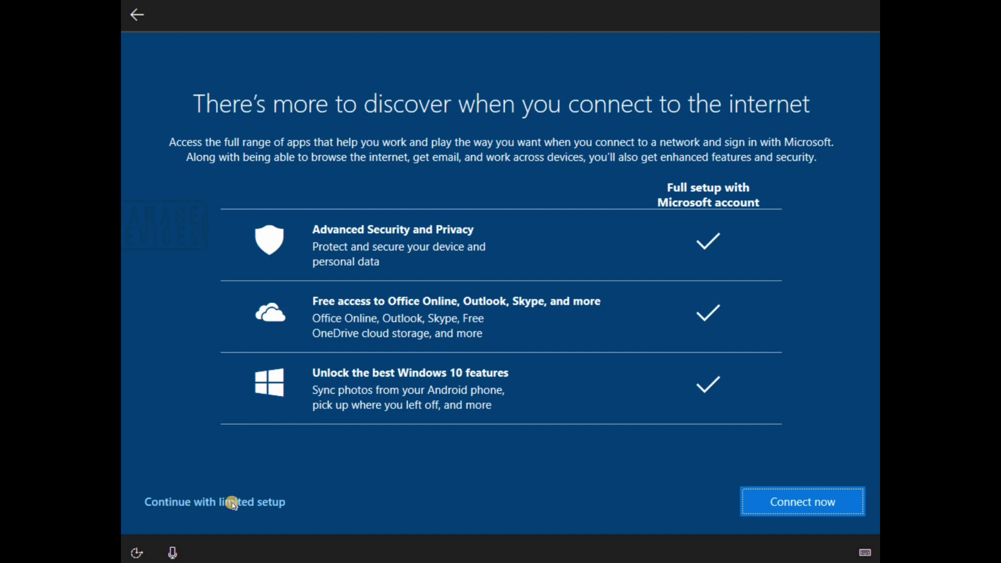
pyautogui.click(207, 502)
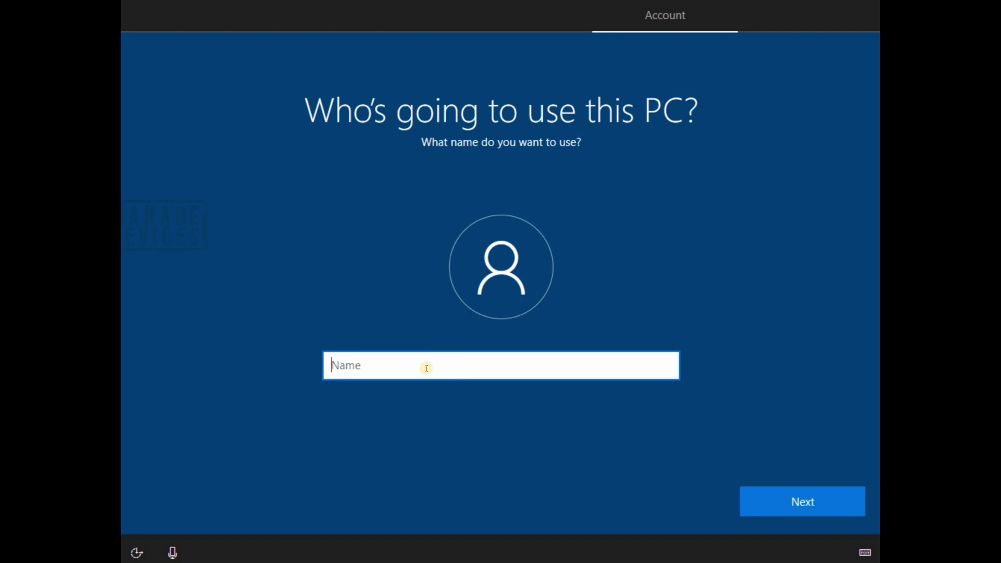
# Enter the local account's user name, then type and confirm its password.
pyautogui.write('Anoop')
pyautogui.click(784, 507)
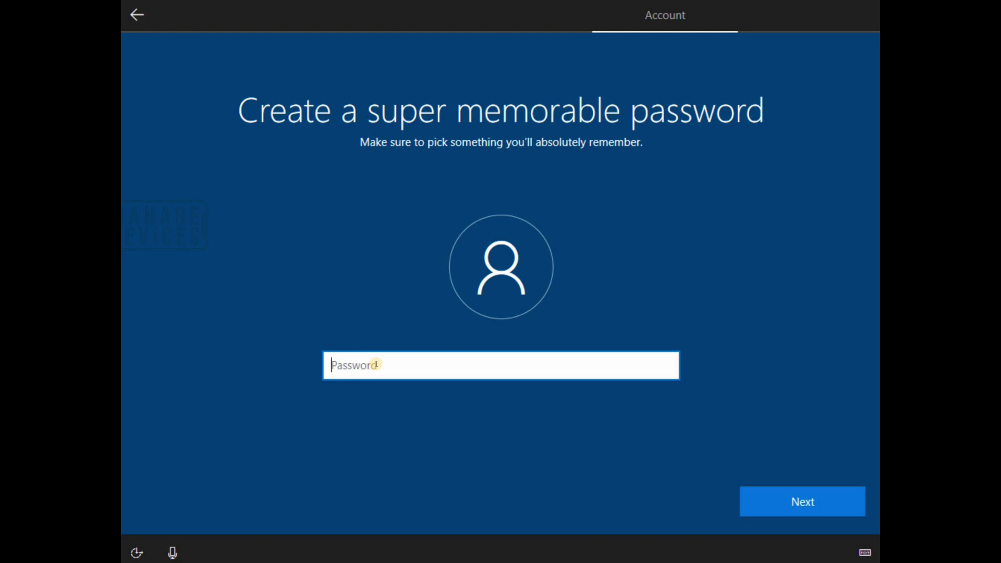
pyautogui.write('•••')
pyautogui.press('BackSpace')
pyautogui.press('BackSpace')
pyautogui.write('••')
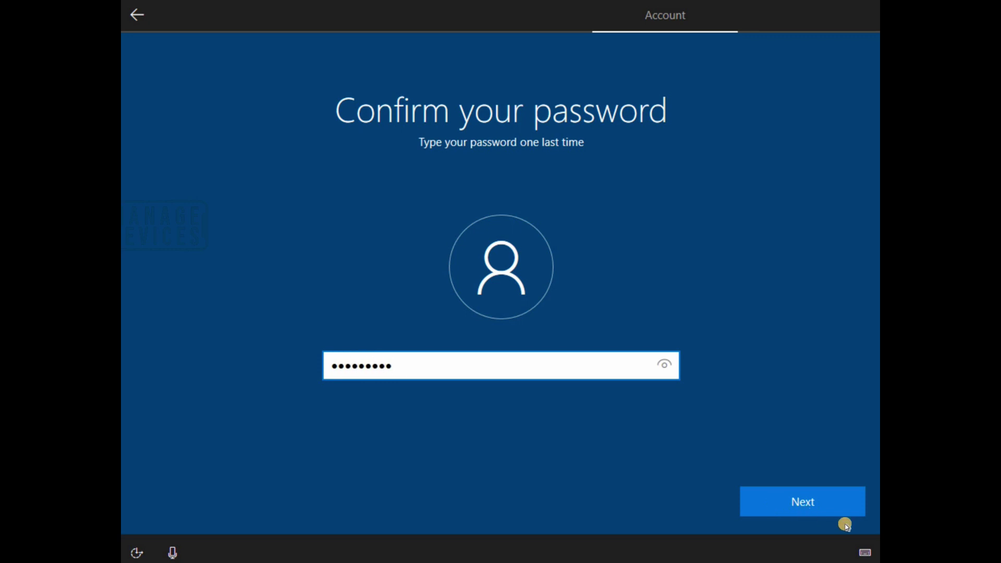
pyautogui.click(815, 505)
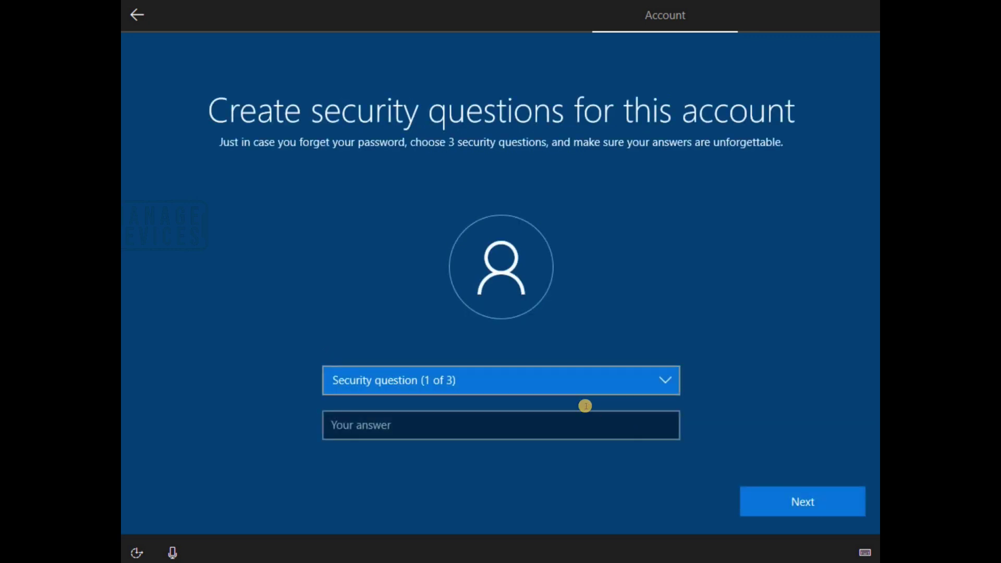
# Pick the first pet's name security question and start typing its answer.
pyautogui.click(640, 381)
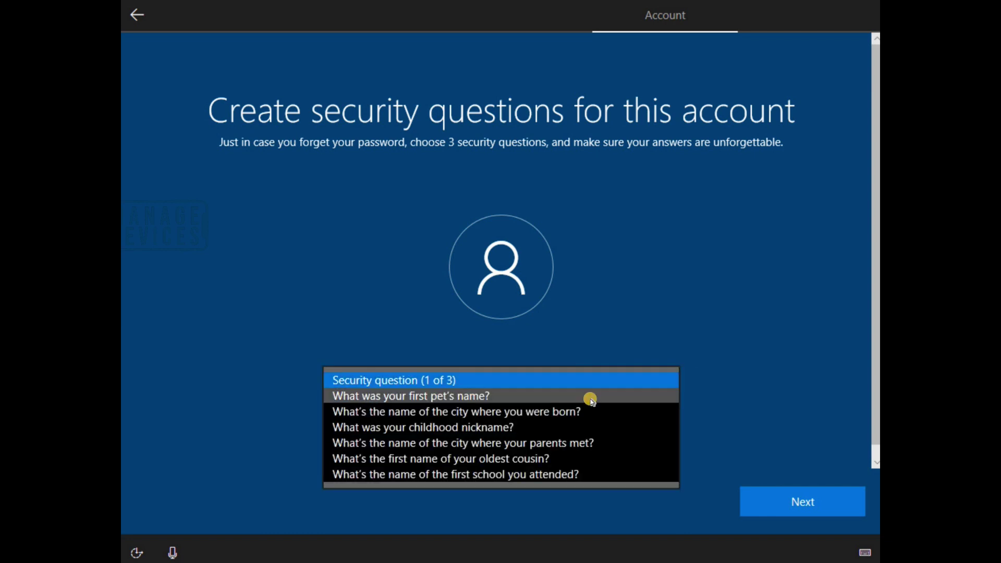
pyautogui.click(568, 404)
pyautogui.click(554, 415)
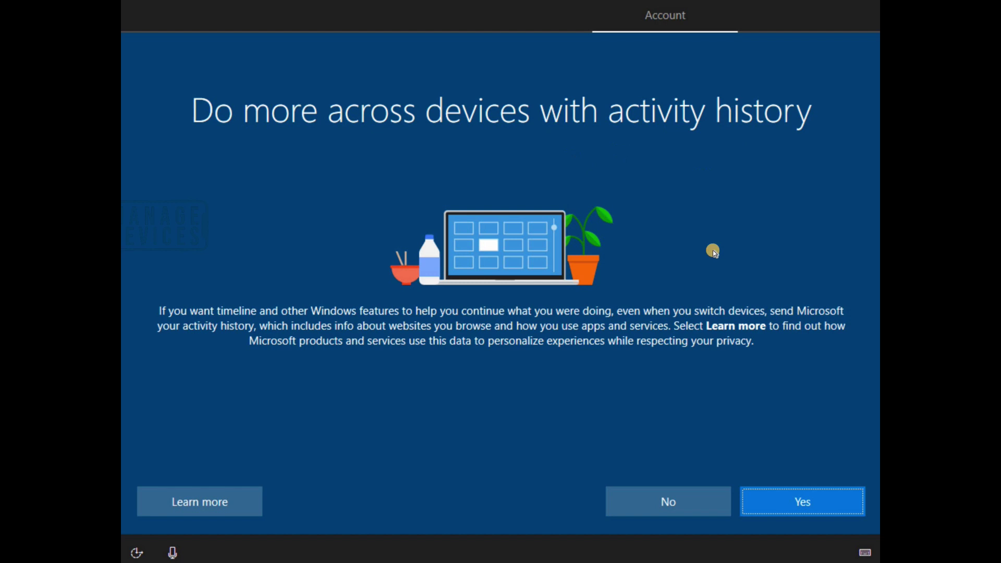
# Answer No to activity history and Accept the Cortana assistant.
pyautogui.click(684, 508)
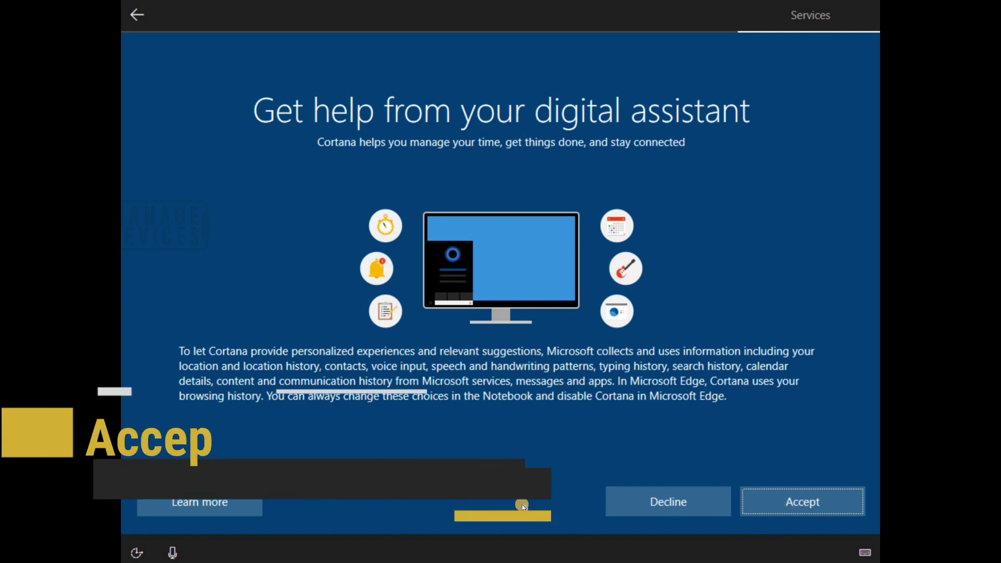
pyautogui.click(811, 506)
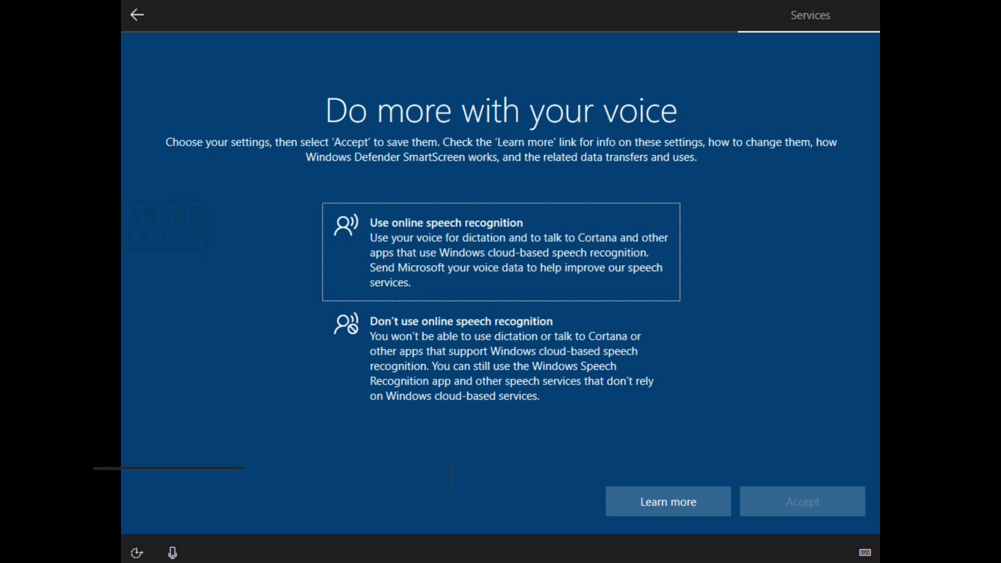
# Turn off online speech recognition, location access and Find my device.
pyautogui.click(450, 352)
pyautogui.click(803, 508)
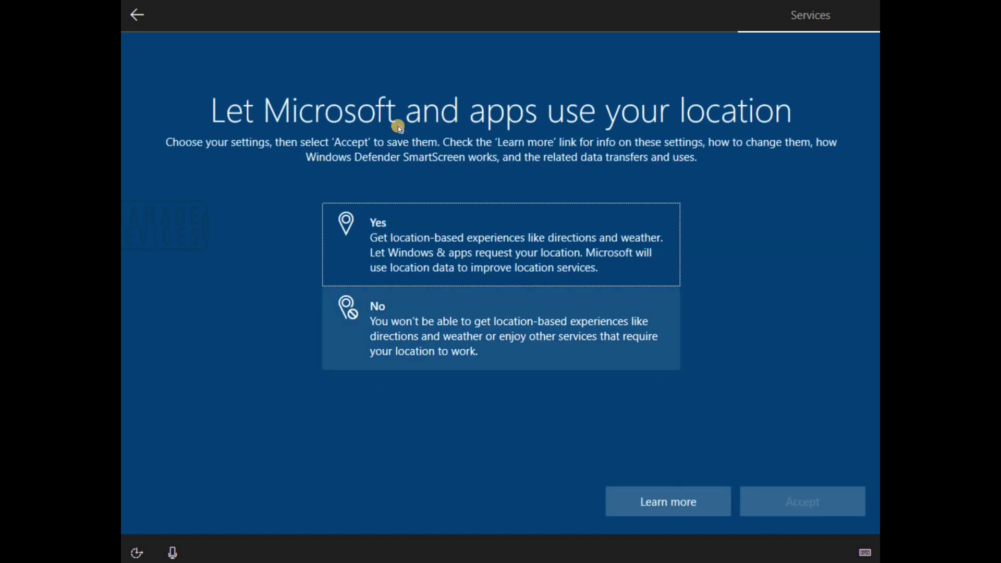
pyautogui.click(481, 329)
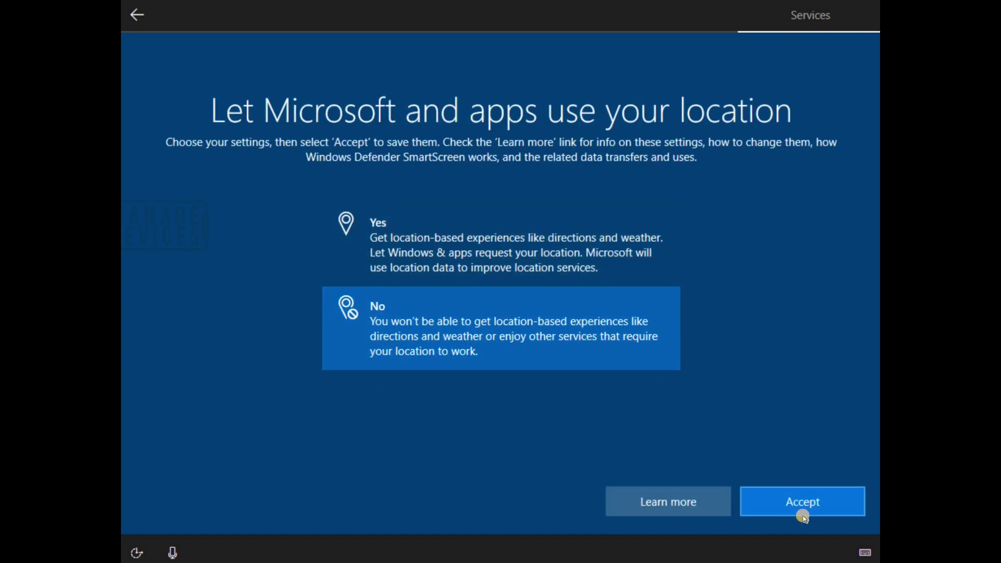
pyautogui.click(803, 515)
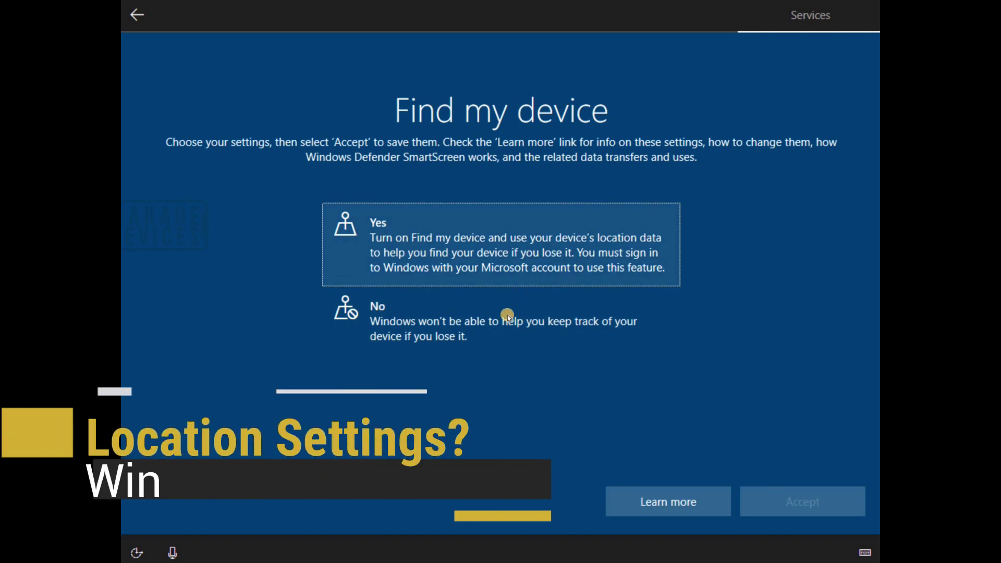
pyautogui.click(617, 348)
pyautogui.click(803, 501)
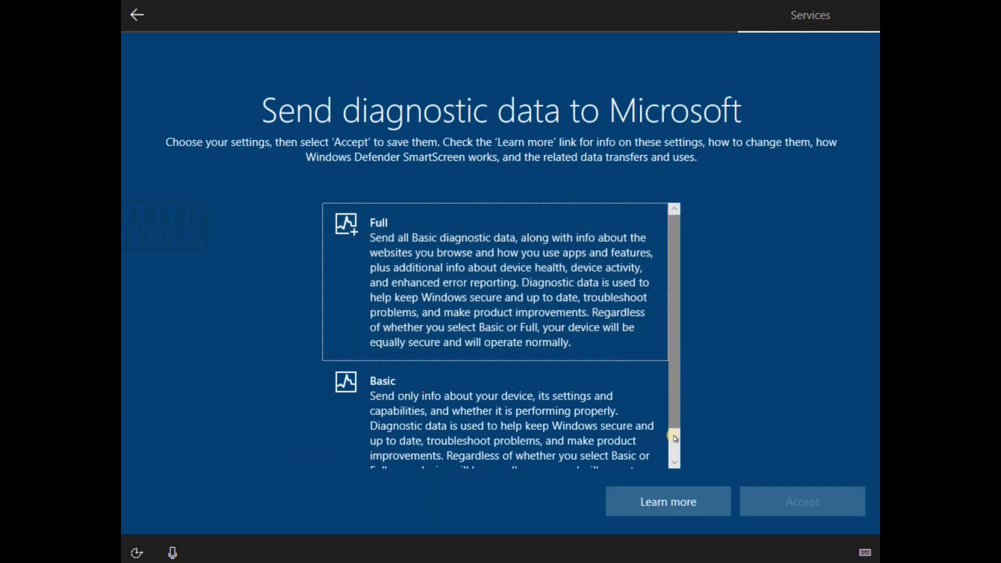
# Choose Basic diagnostic data and accept.
pyautogui.scroll(-1, 675, 452)
pyautogui.click(509, 397)
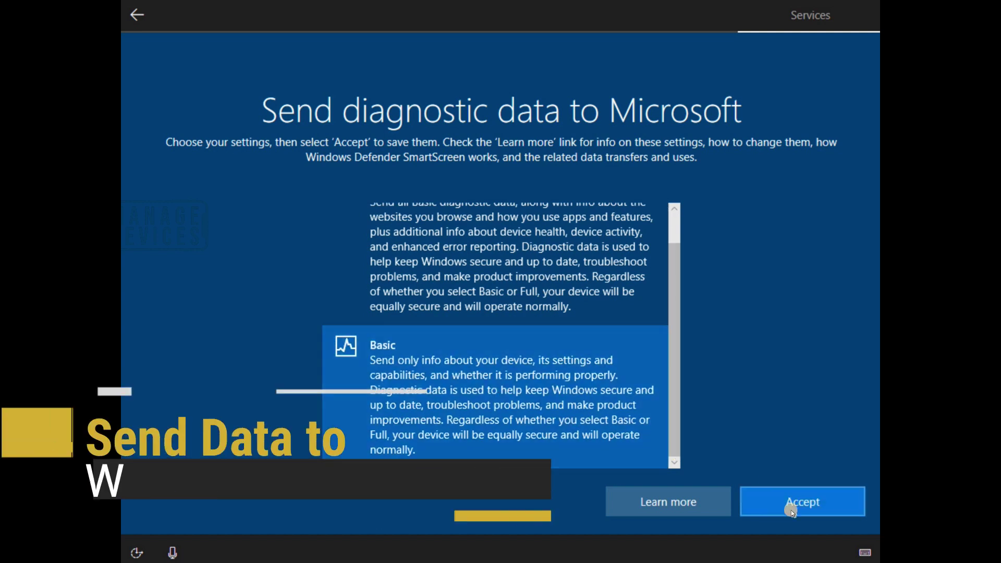
pyautogui.click(790, 508)
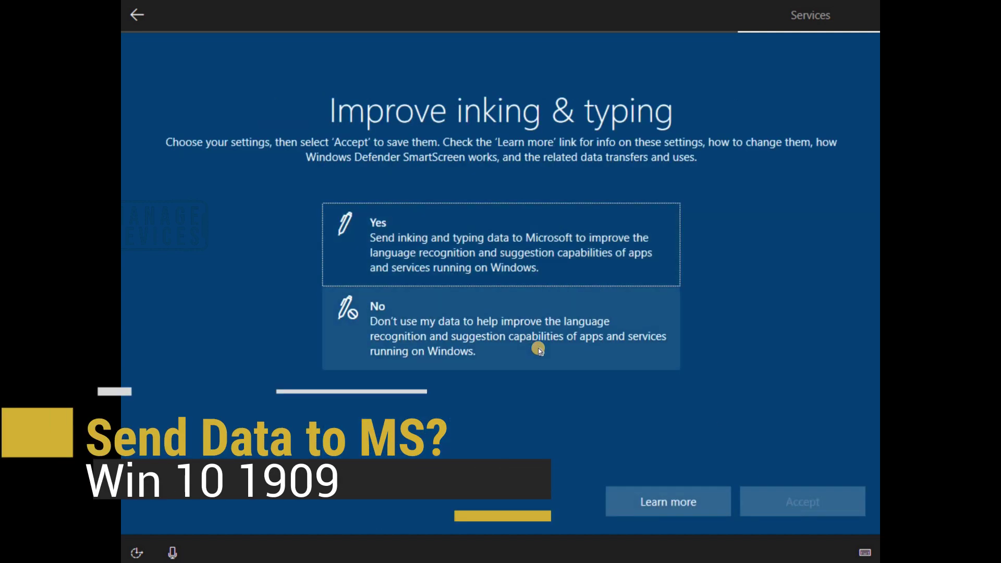
# Decline inking and typing data, tailored experiences and the advertising ID.
pyautogui.click(538, 348)
pyautogui.click(780, 509)
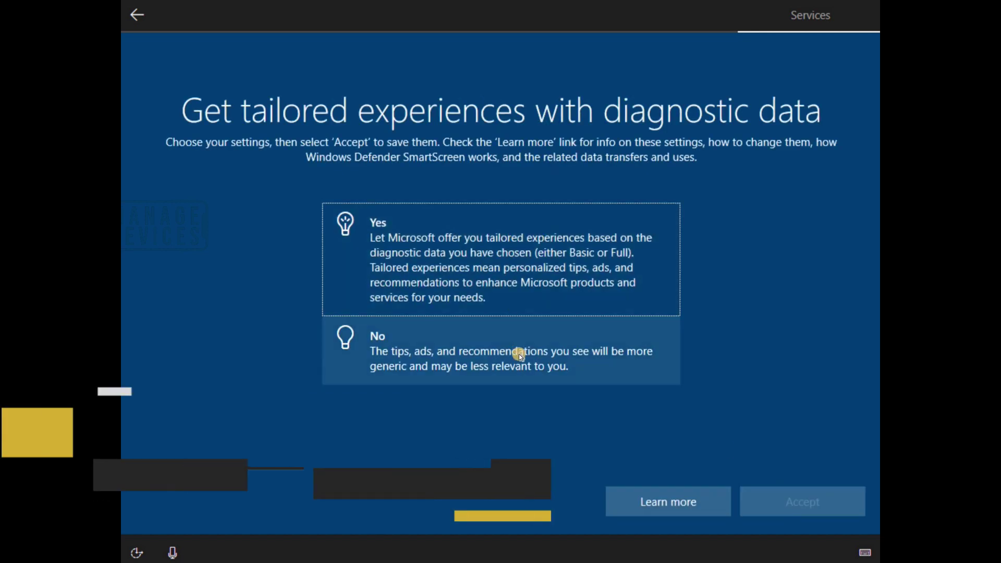
pyautogui.click(519, 352)
pyautogui.click(779, 515)
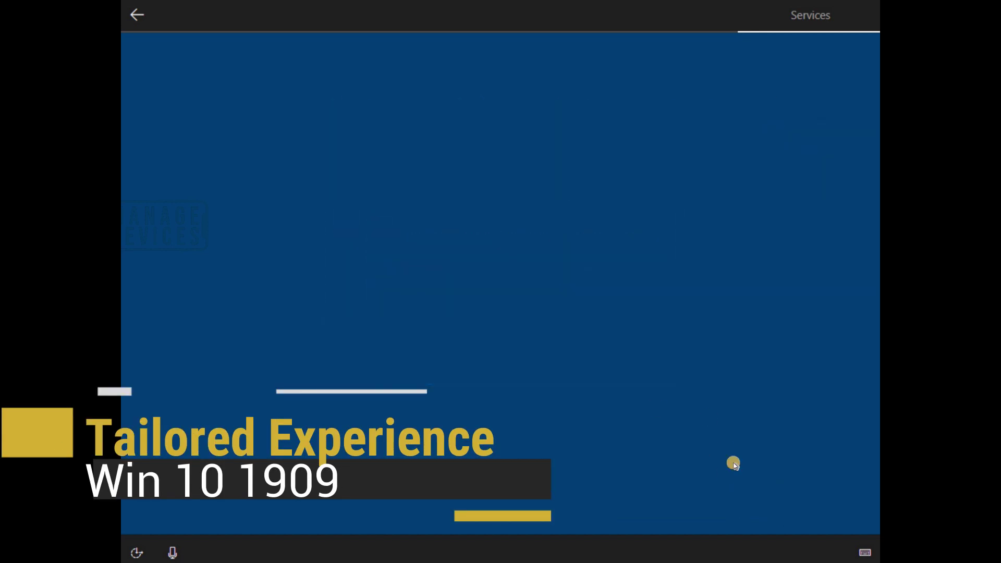
pyautogui.click(518, 343)
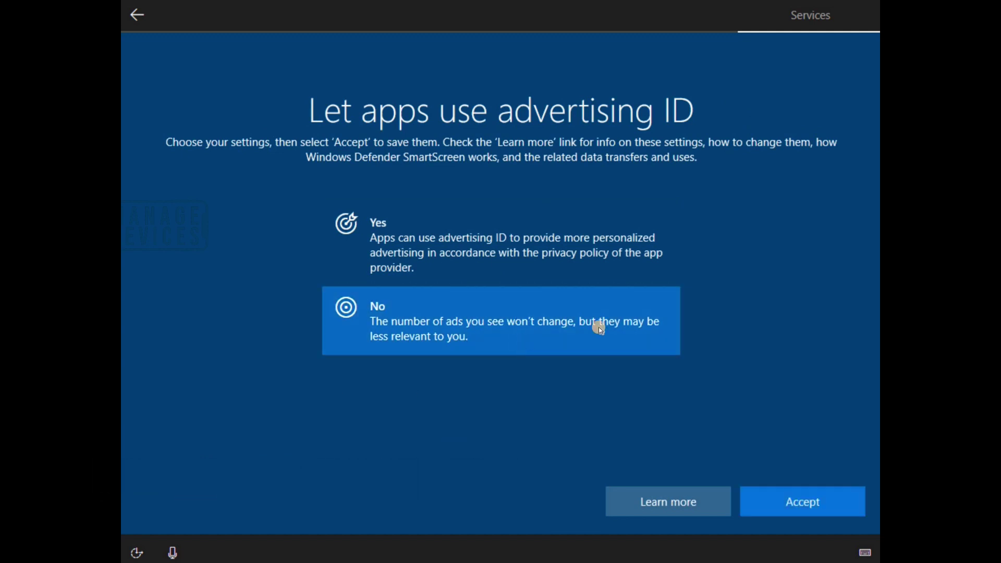
pyautogui.click(798, 495)
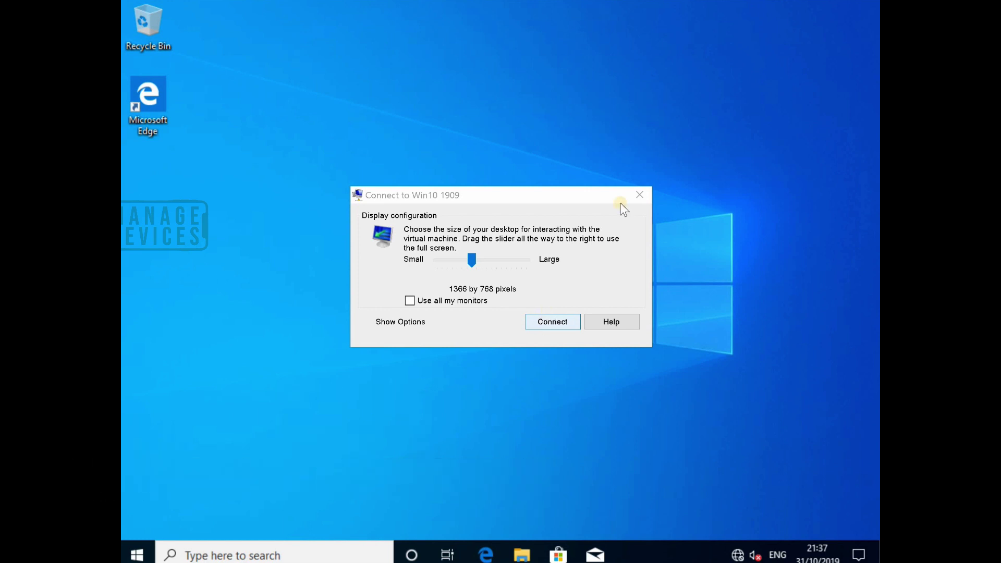
# Dismiss the display prompt and open the System32\Sysprep folder through the Run box.
pyautogui.click(641, 195)
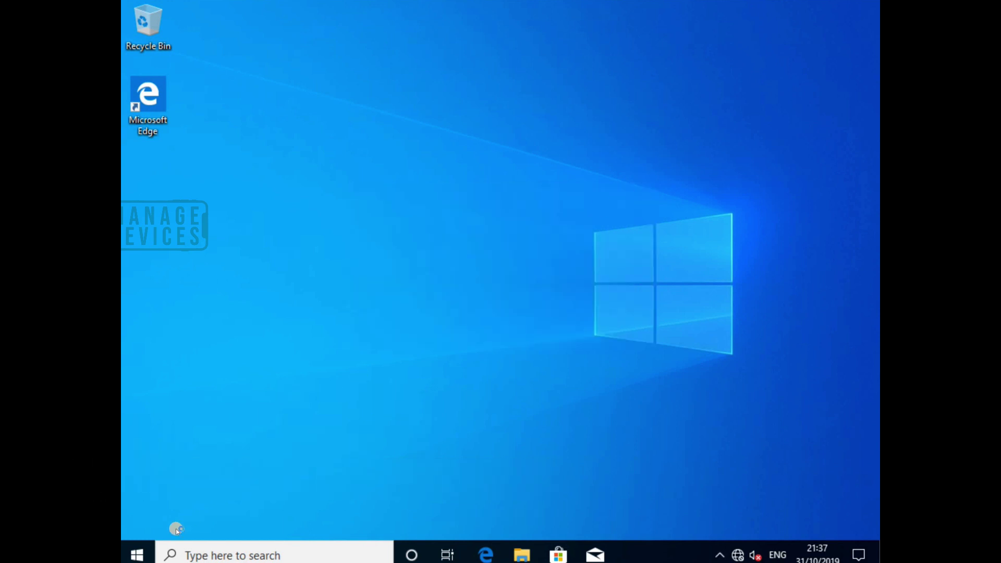
pyautogui.rightClick(141, 557)
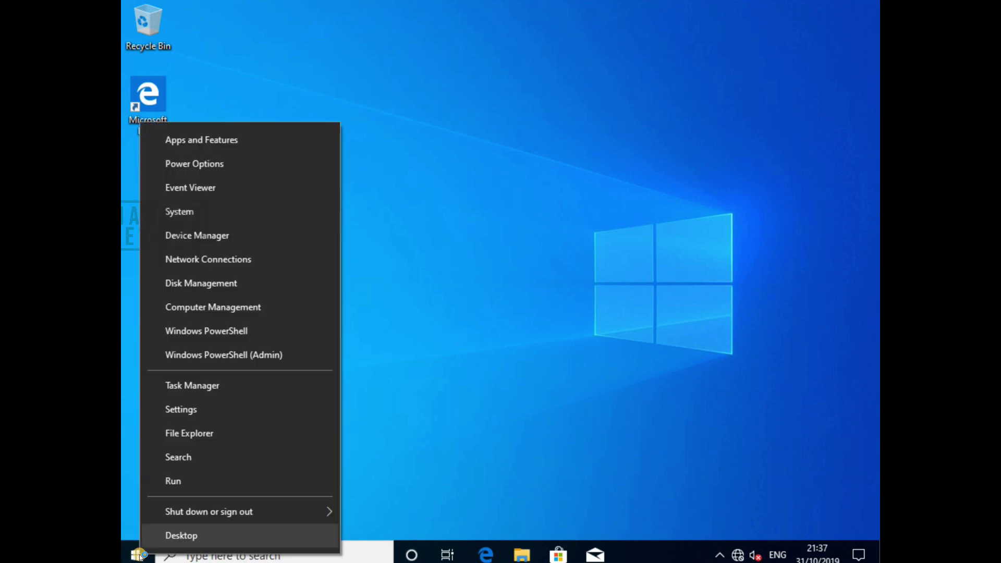
pyautogui.click(191, 484)
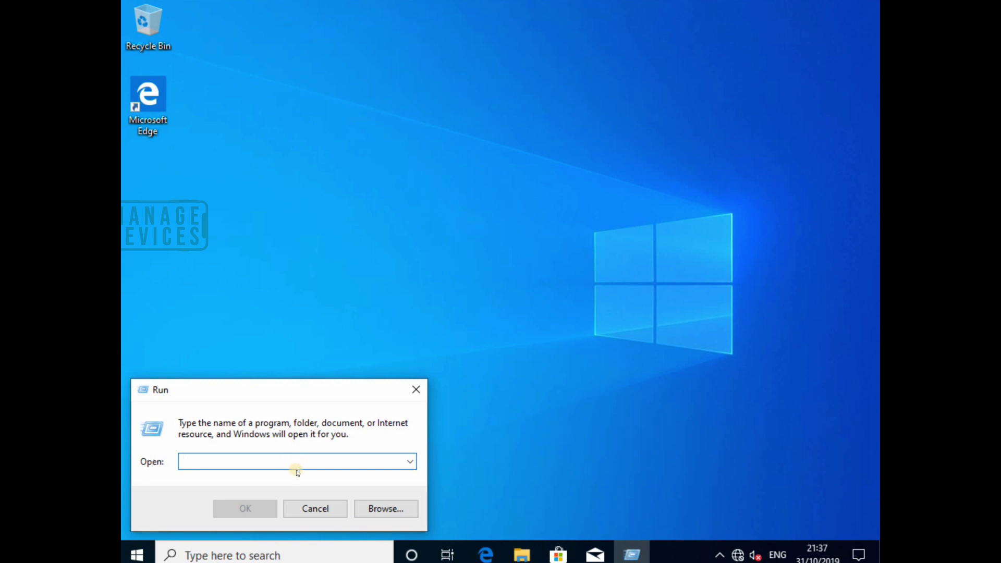
pyautogui.write('sys')
pyautogui.write('dm.cpl')
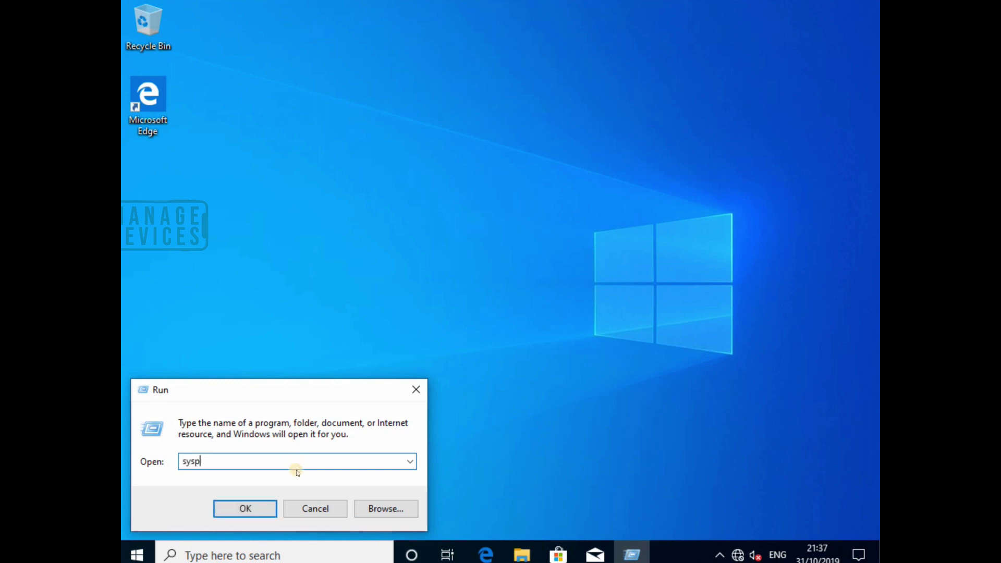
pyautogui.press('Return')
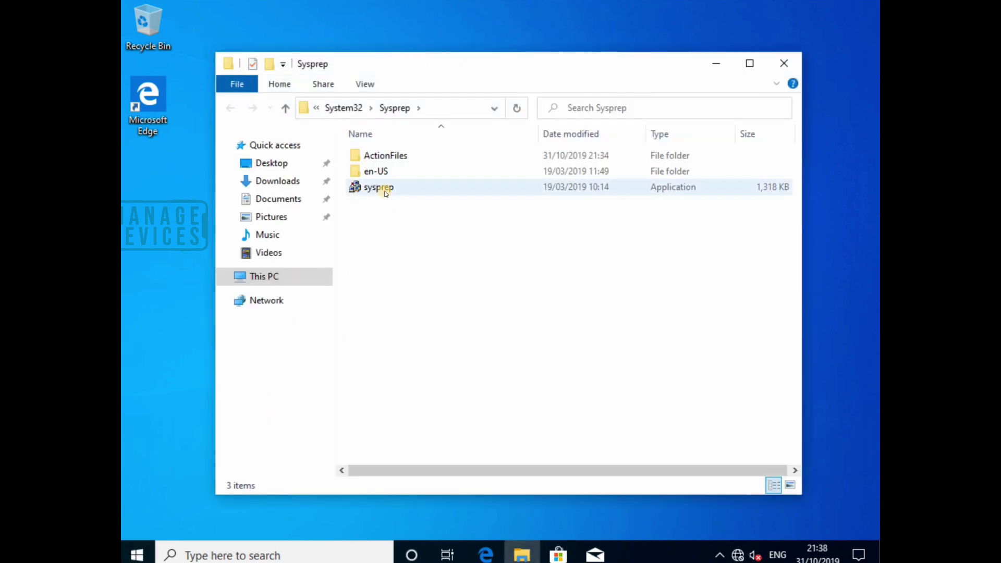
# Run sysprep as administrator with OOBE, Generalize and Shutdown selected, then start it.
pyautogui.rightClick(385, 192)
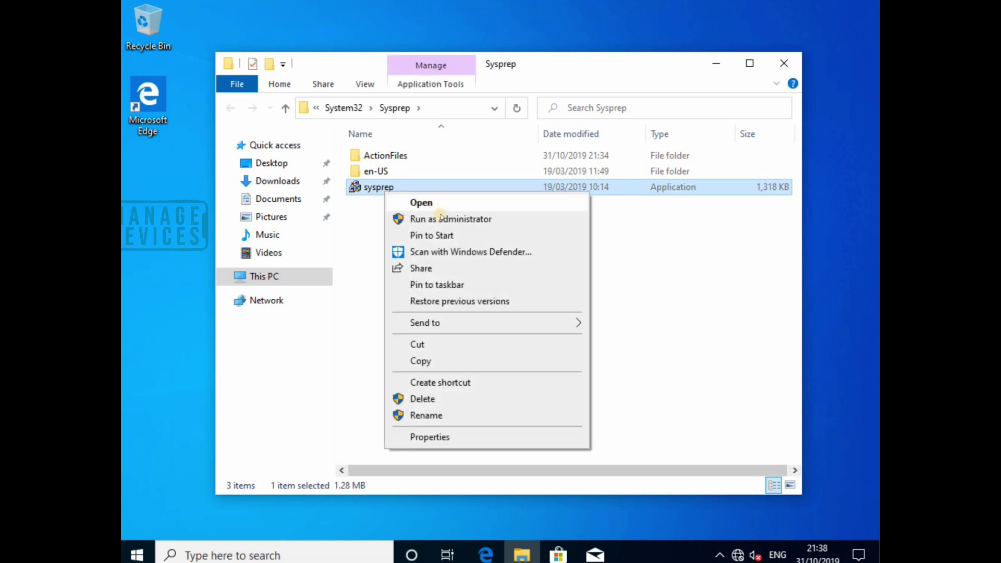
pyautogui.click(443, 220)
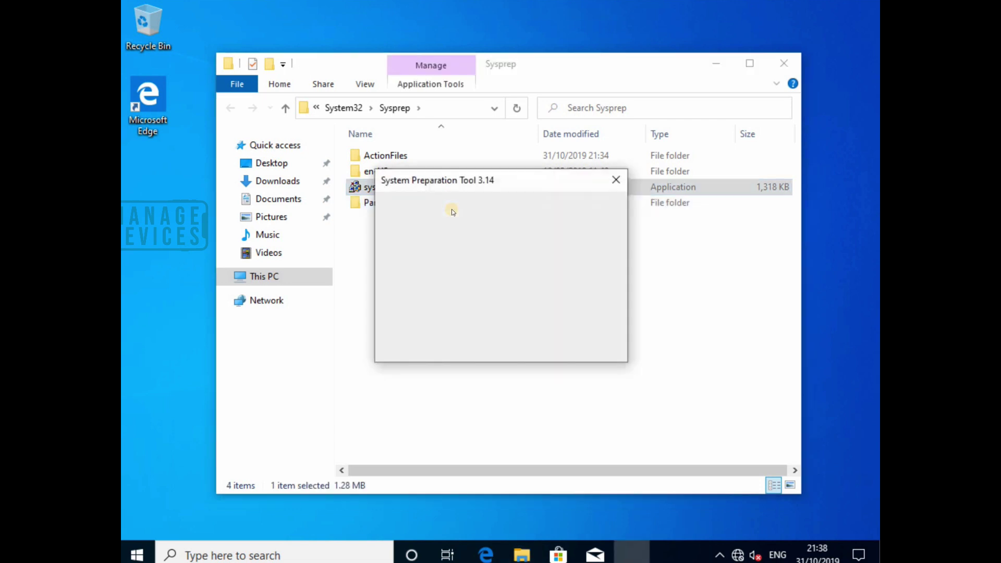
pyautogui.click(408, 267)
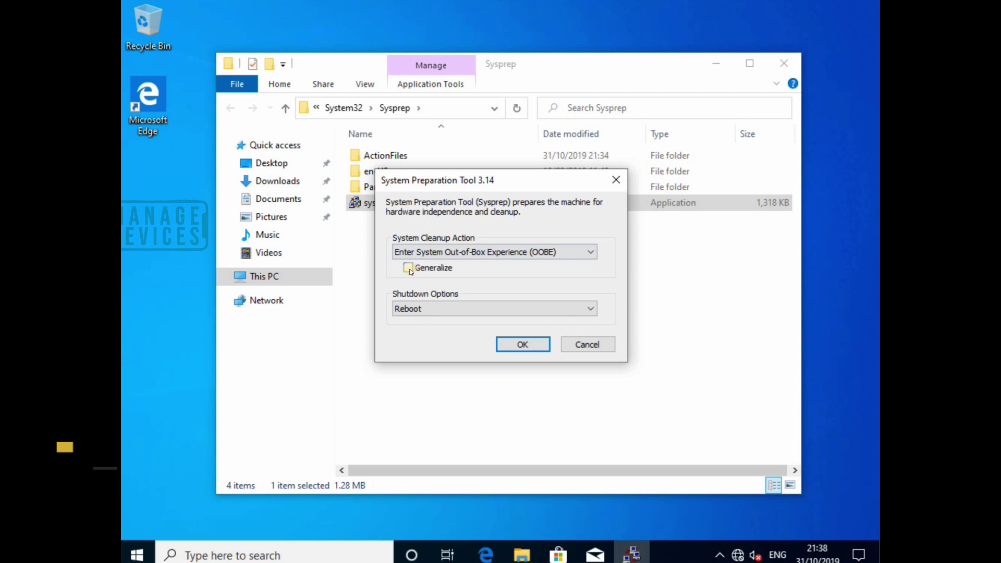
pyautogui.click(526, 253)
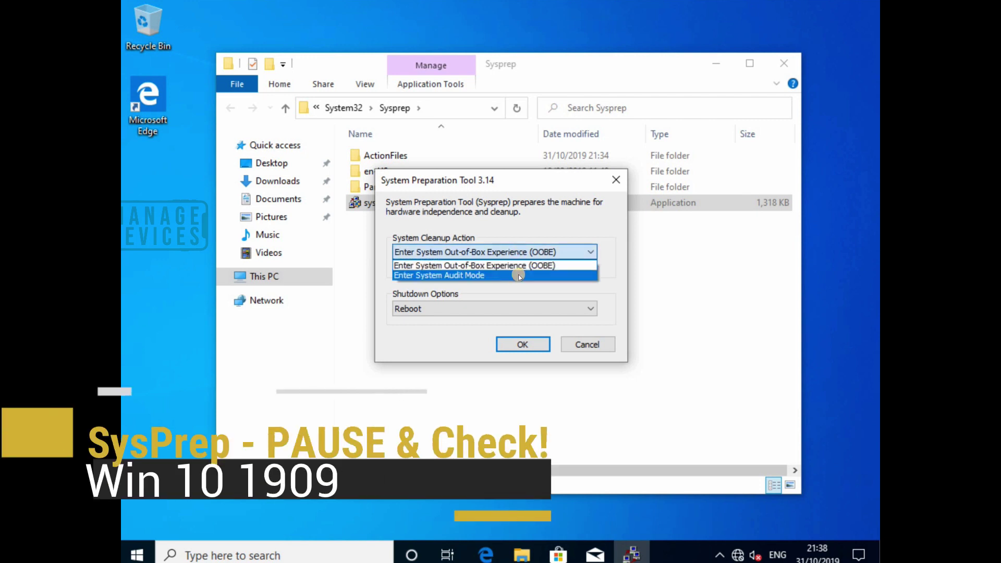
pyautogui.click(533, 263)
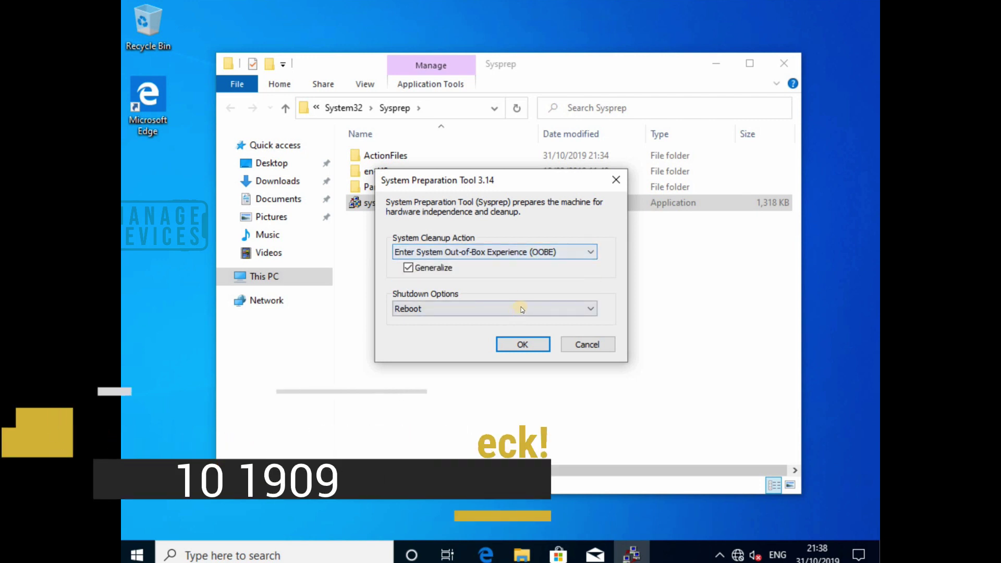
pyautogui.click(517, 311)
pyautogui.click(487, 343)
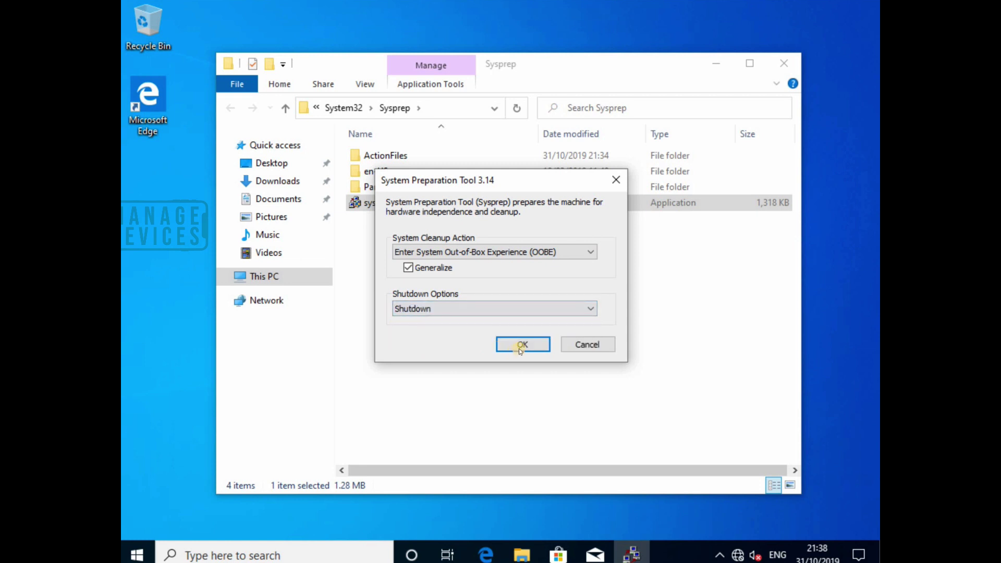
pyautogui.click(522, 345)
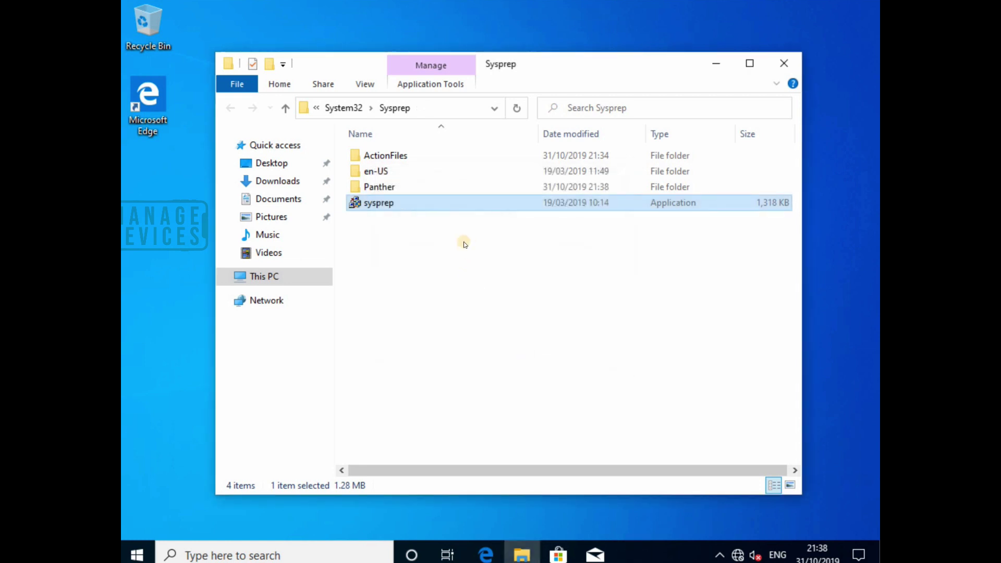